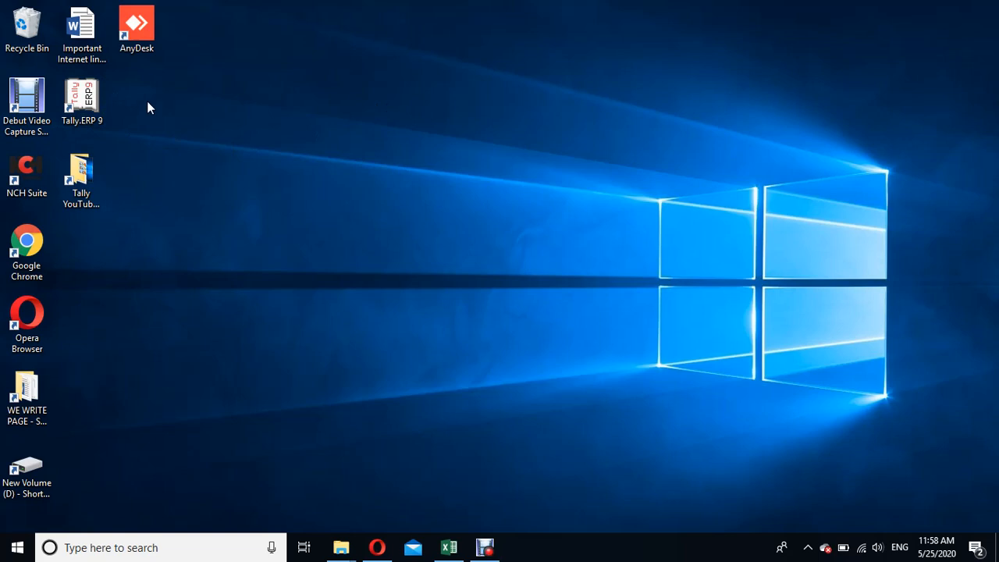
Start Tally.ERP 9 and check the list of existing companies on disk
left_click(88, 95)
double_click(88, 96)
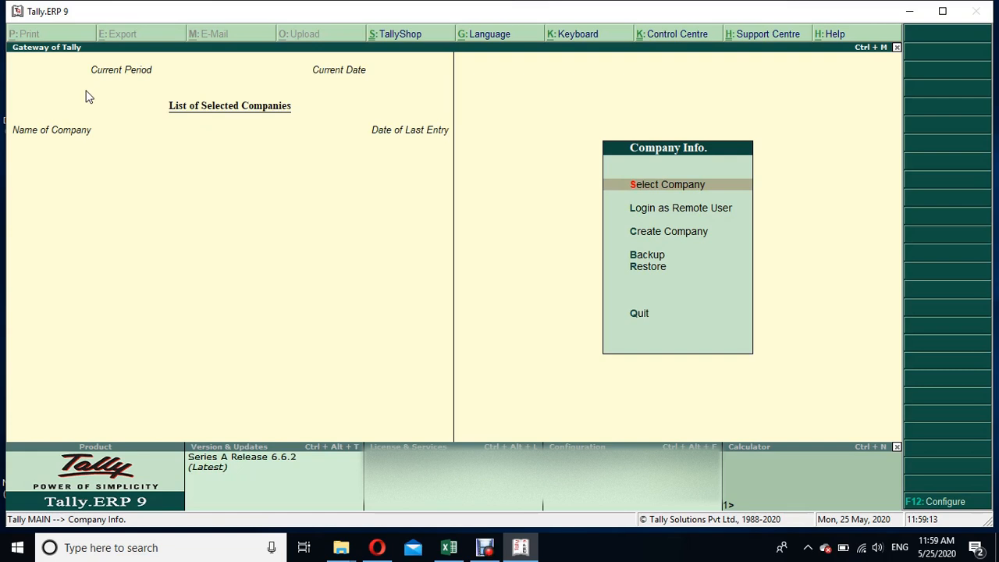
key("Return")
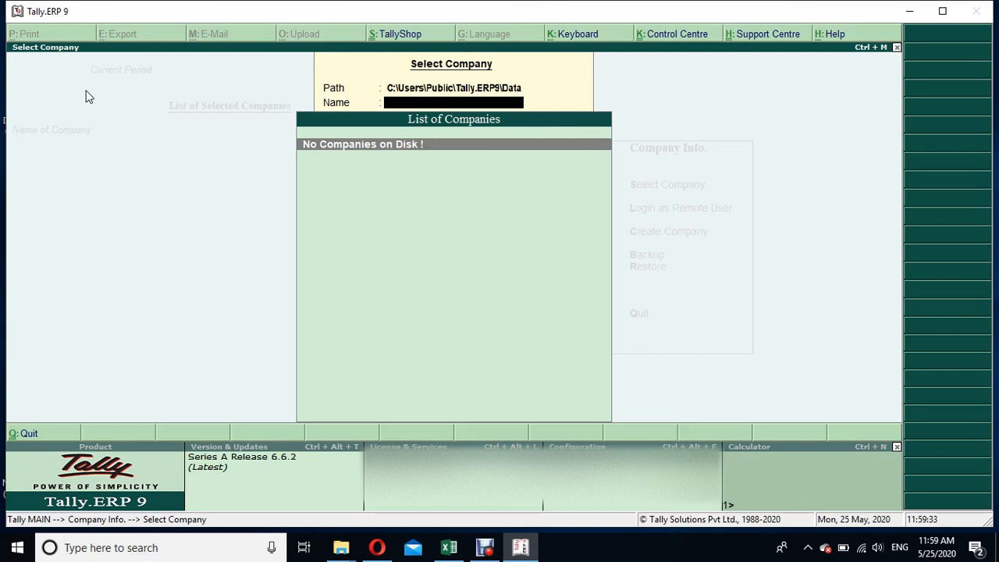
key("Escape")
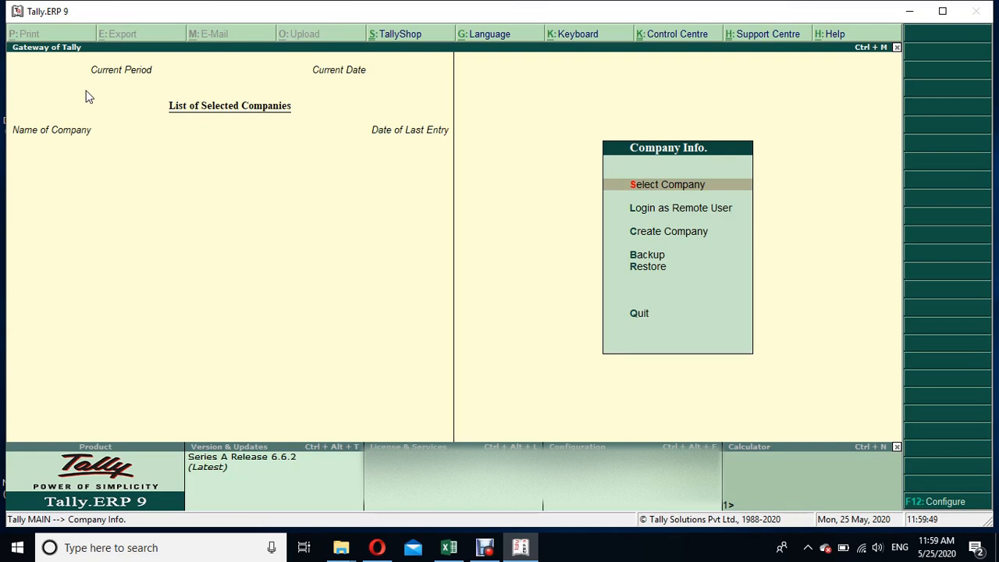
Begin creating a new company with TJP Supermarket LLC as both its name and its mailing name
key("Down")
key("Down")
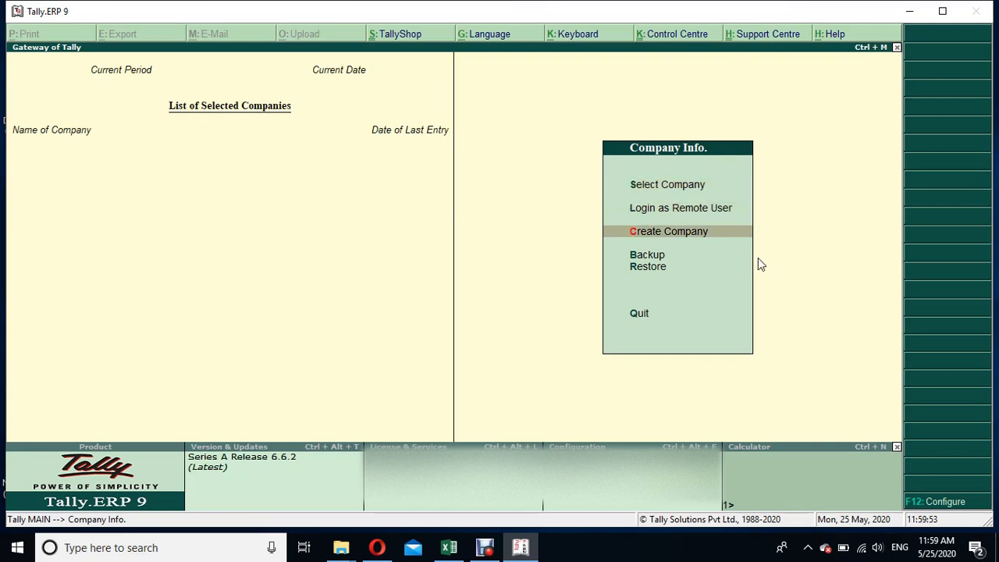
left_click(697, 232)
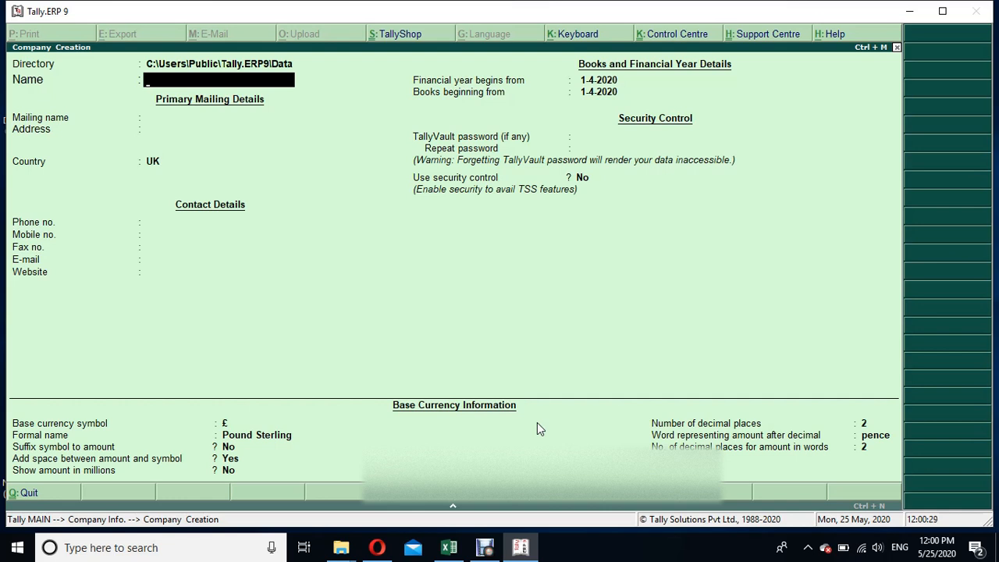
type("TJP Supermarket LLC")
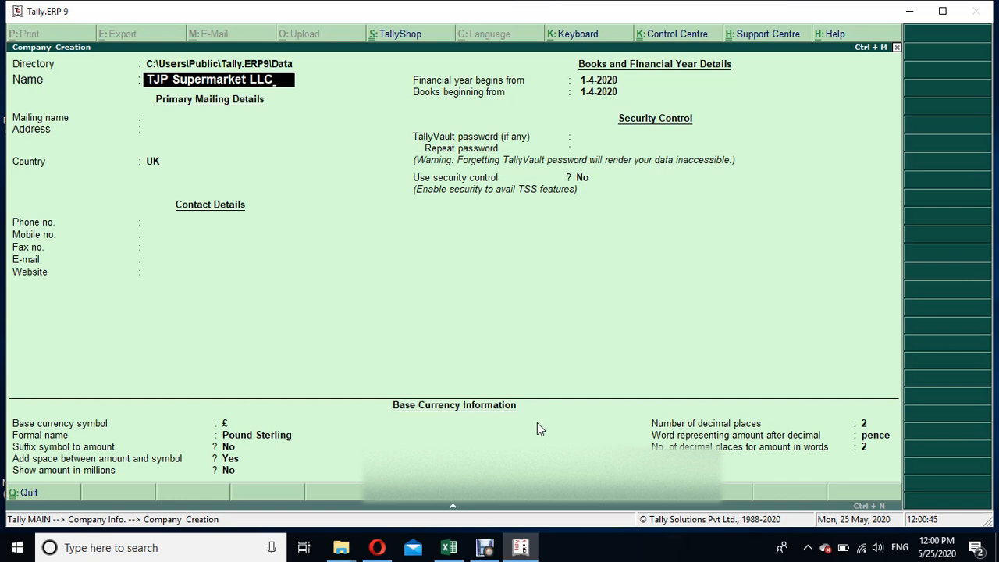
key("Return")
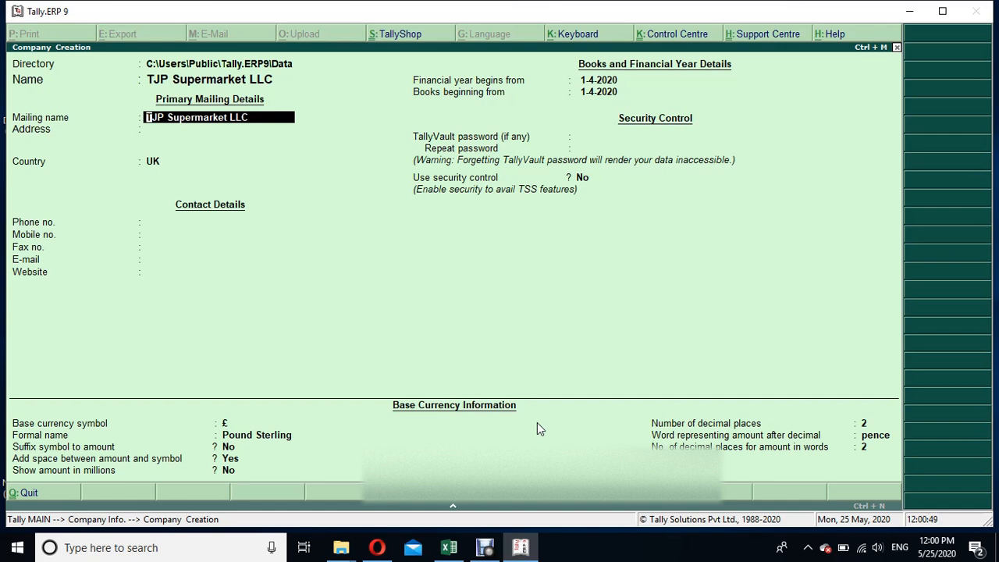
key("Return")
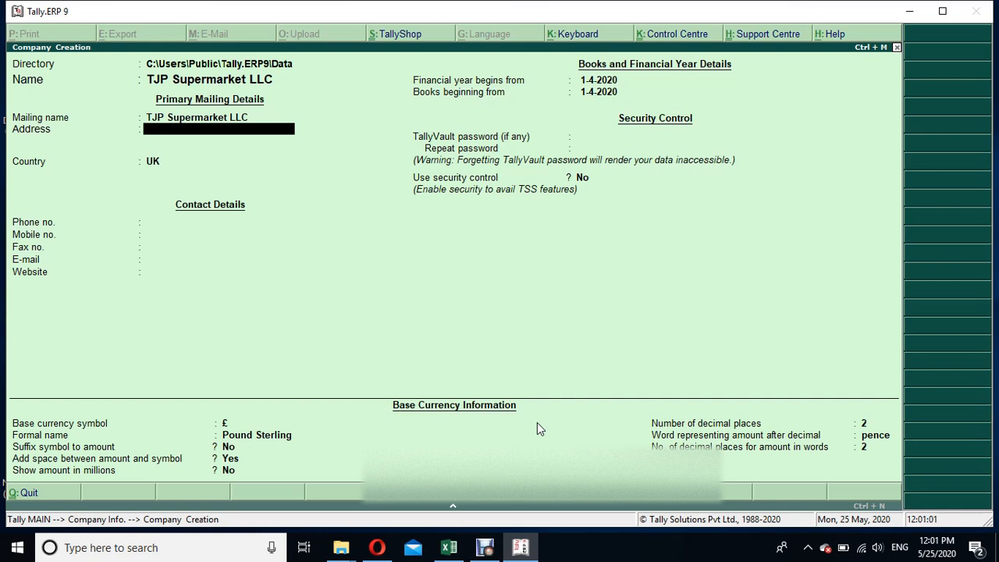
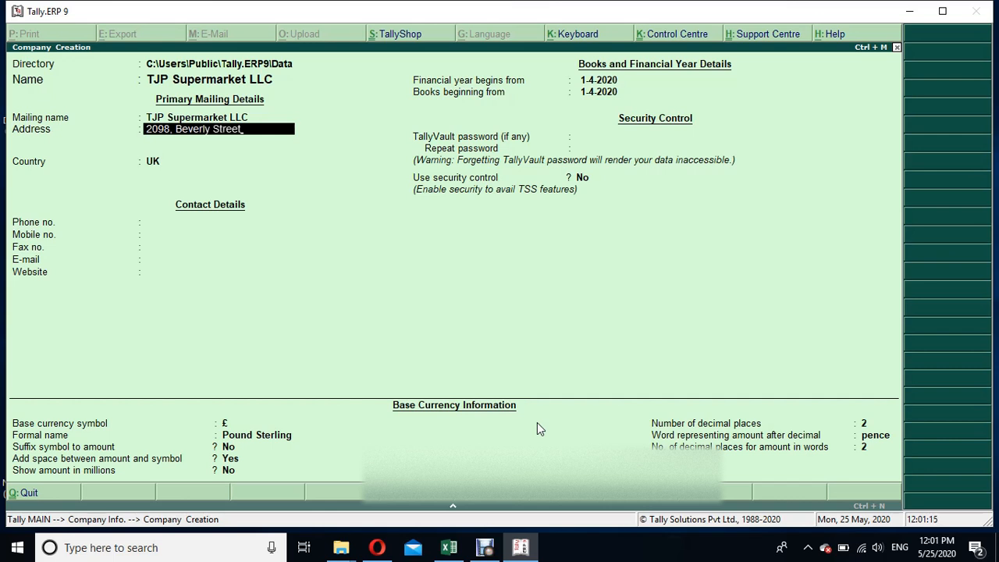
Enter the company's postal address in the primary mailing details
key("Return")
key("Return")
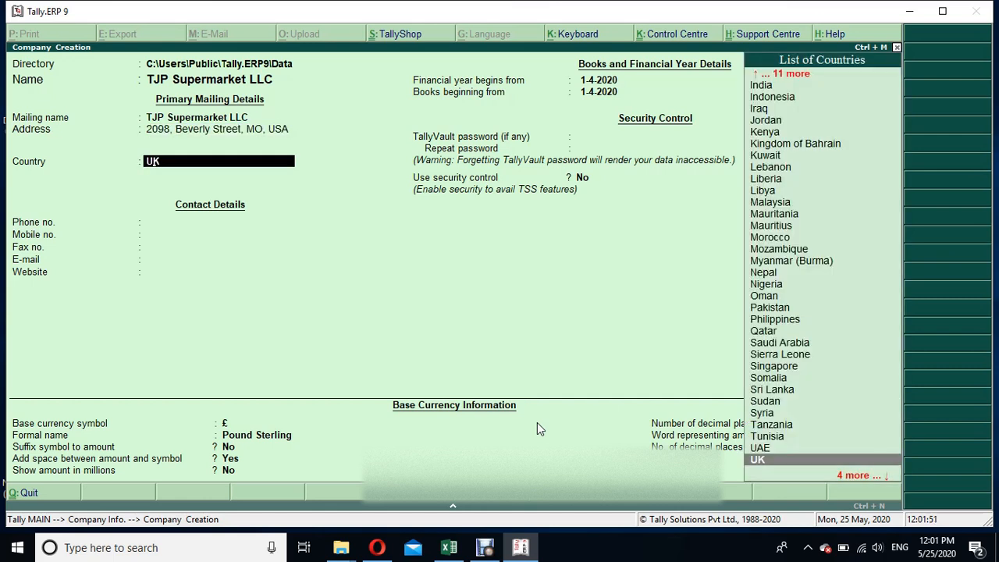
Set the company's country to United States of America
type("US")
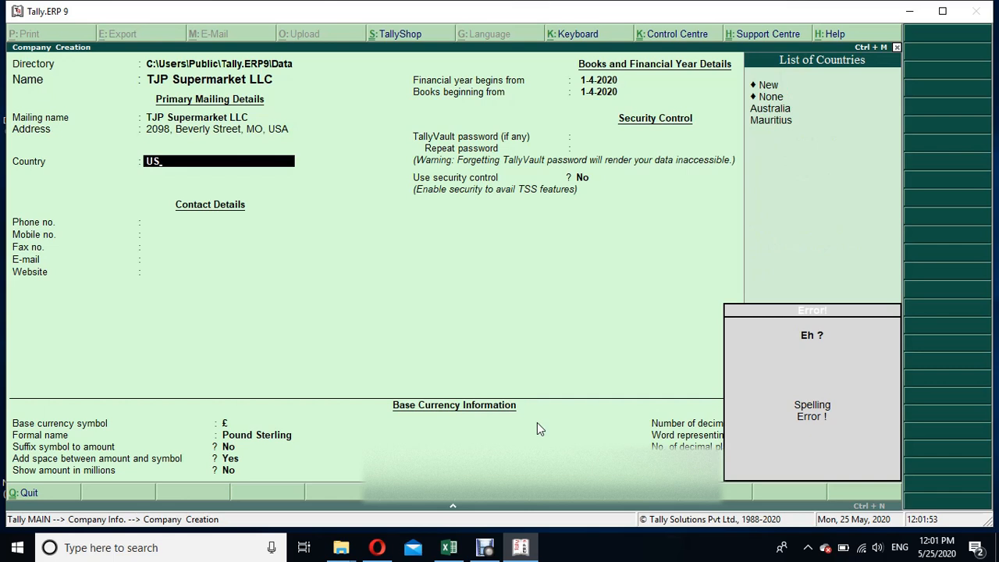
key("BackSpace")
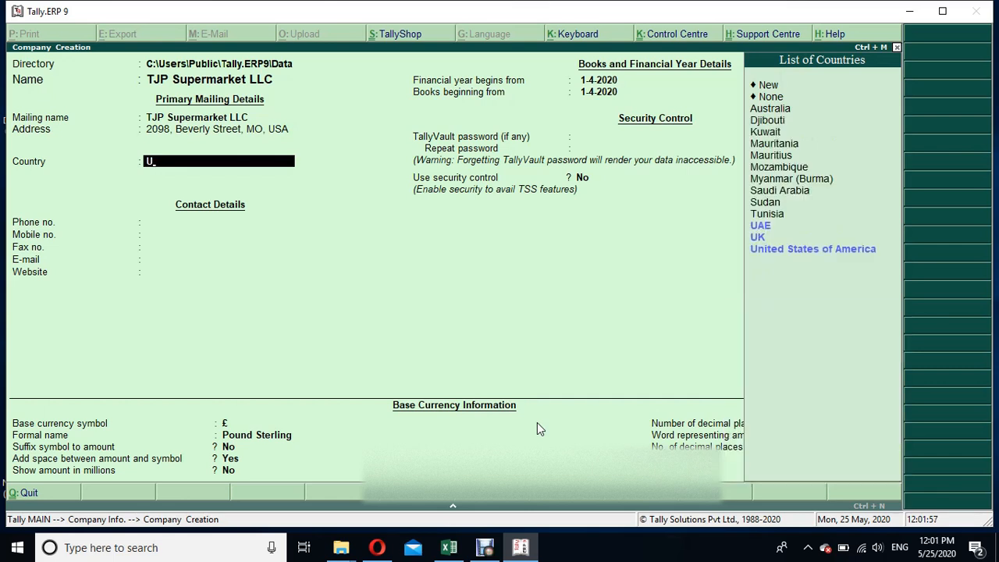
key("Down")
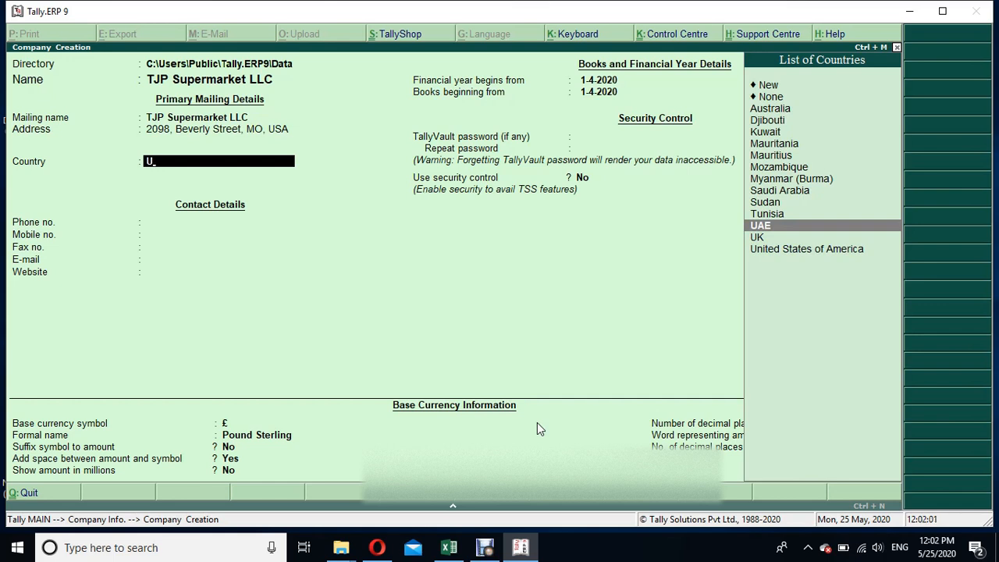
key("Down")
key("Down")
key("Return")
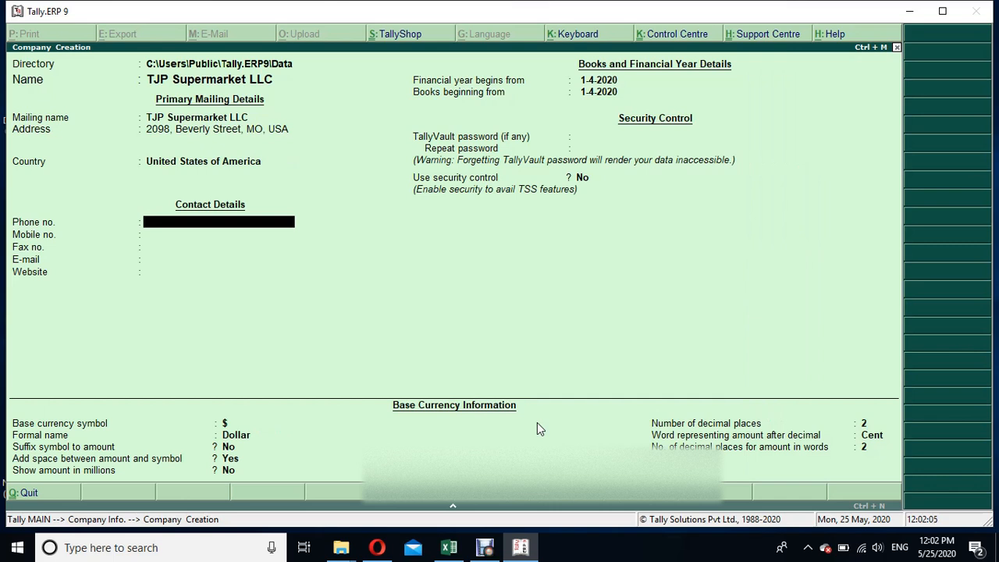
Change the company's country to Yemen and leave all the contact details blank
key("BackSpace")
key("Down")
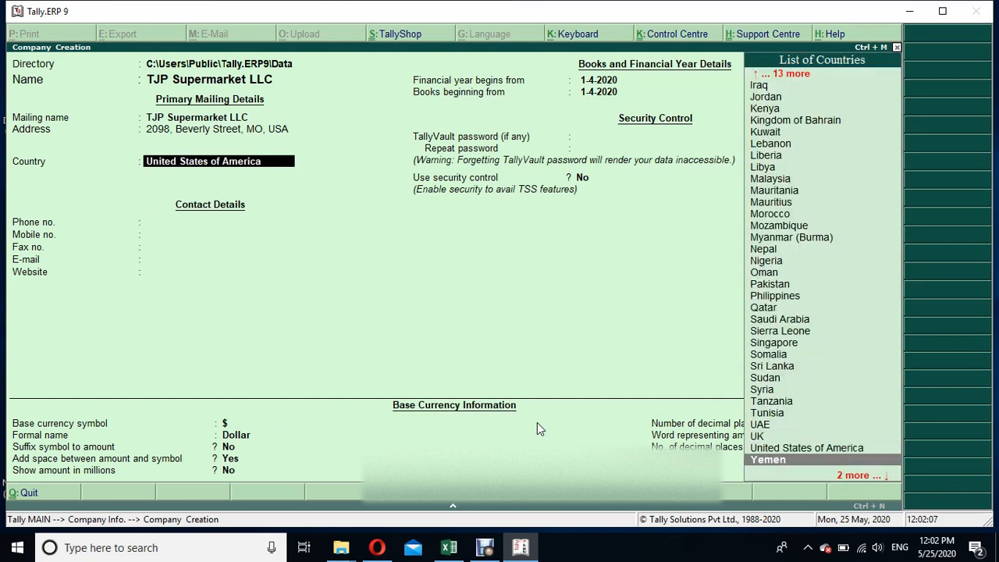
key("Return")
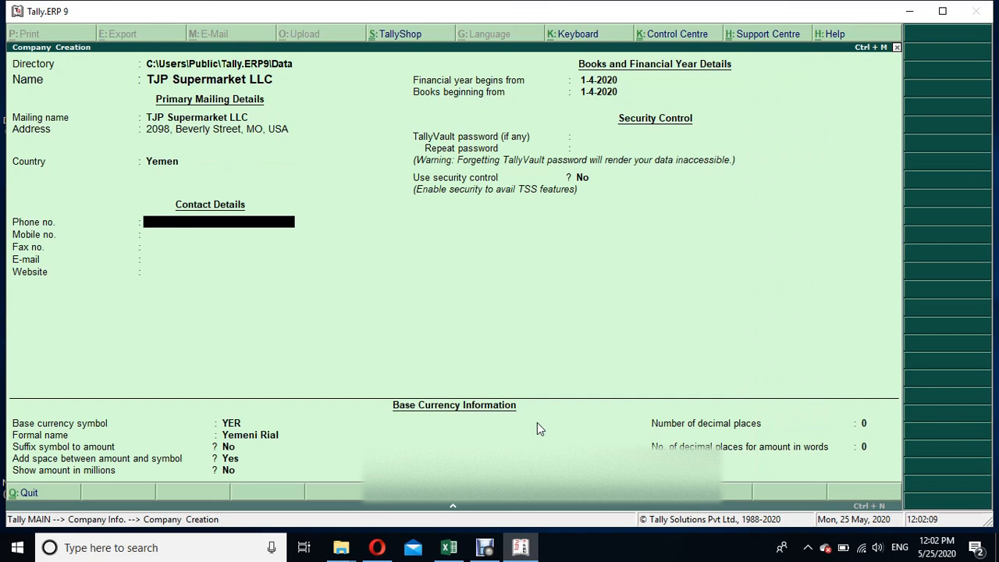
key("Return")
key("Return")
key("Return")
key("Return")
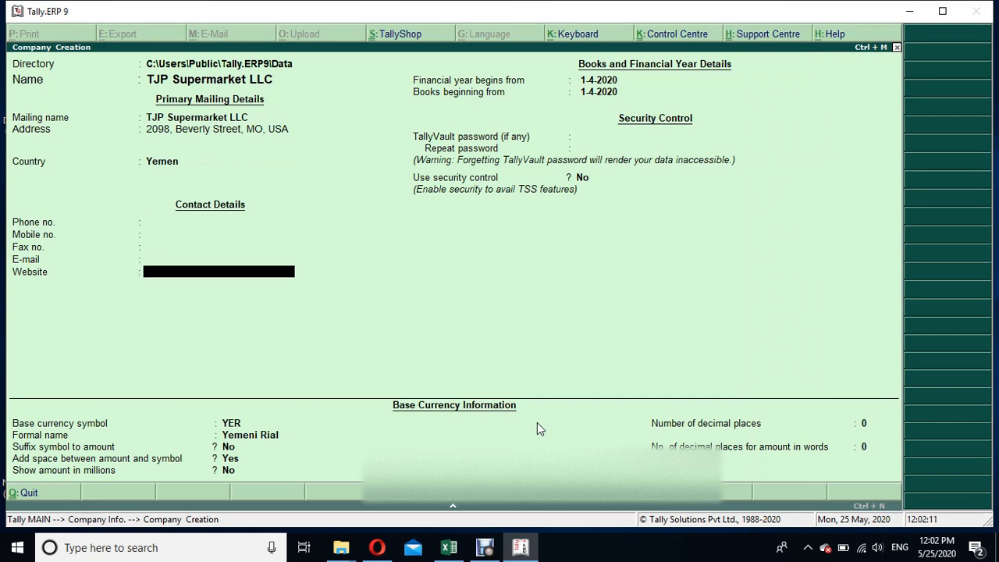
key("Return")
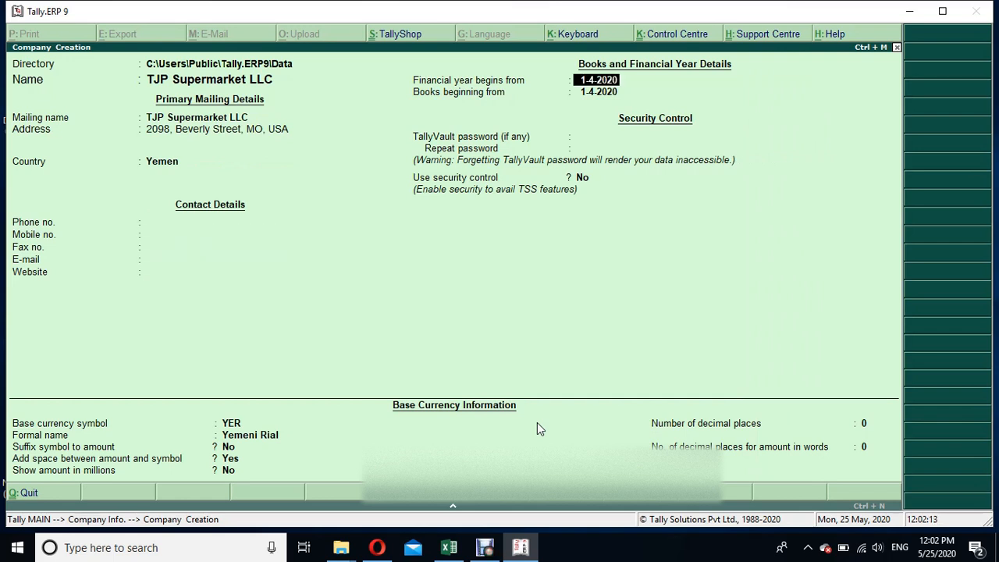
Set the base currency symbol to USD and its formal name to US Dollar
left_click(238, 424)
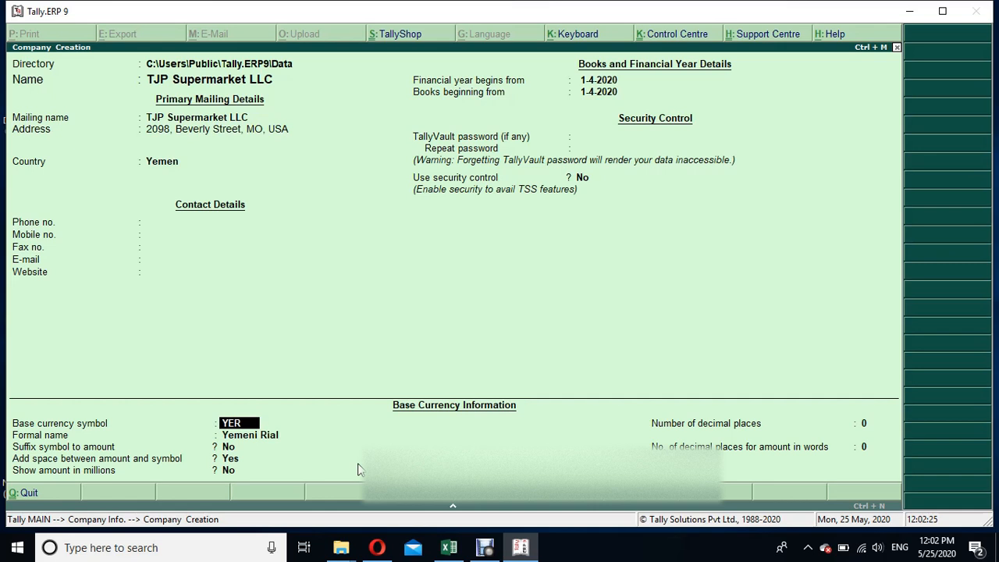
type("USD")
key("Return")
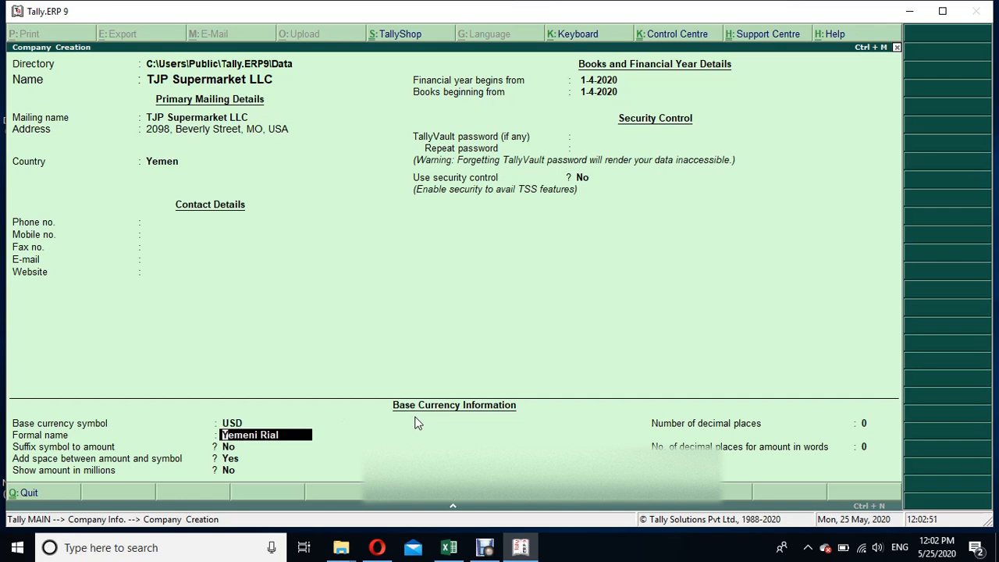
type("US Dollar")
key("Return")
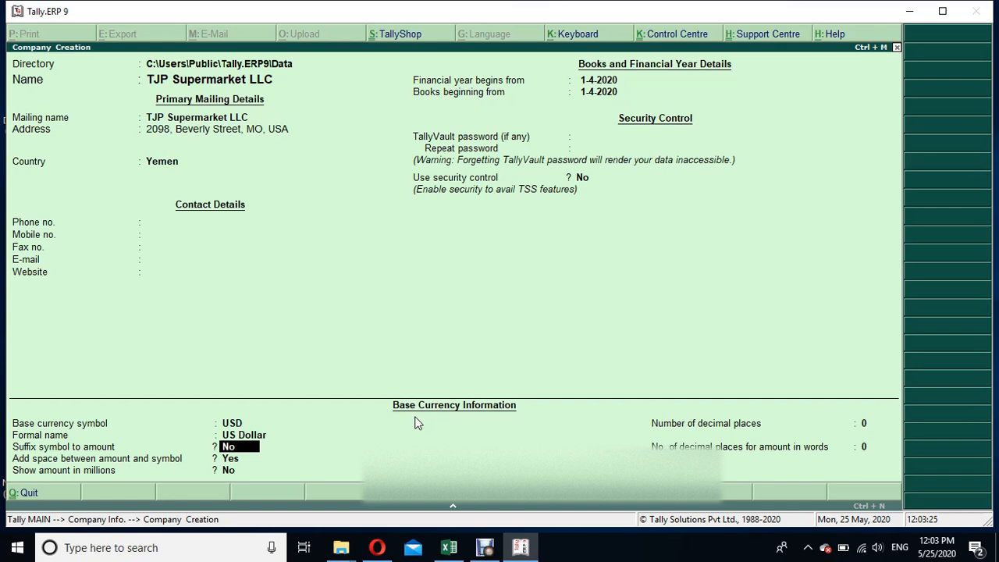
Set both suffixing the symbol to the amount and showing amounts in millions to Yes, keeping the space between amount and symbol
type("yes")
key("Return")
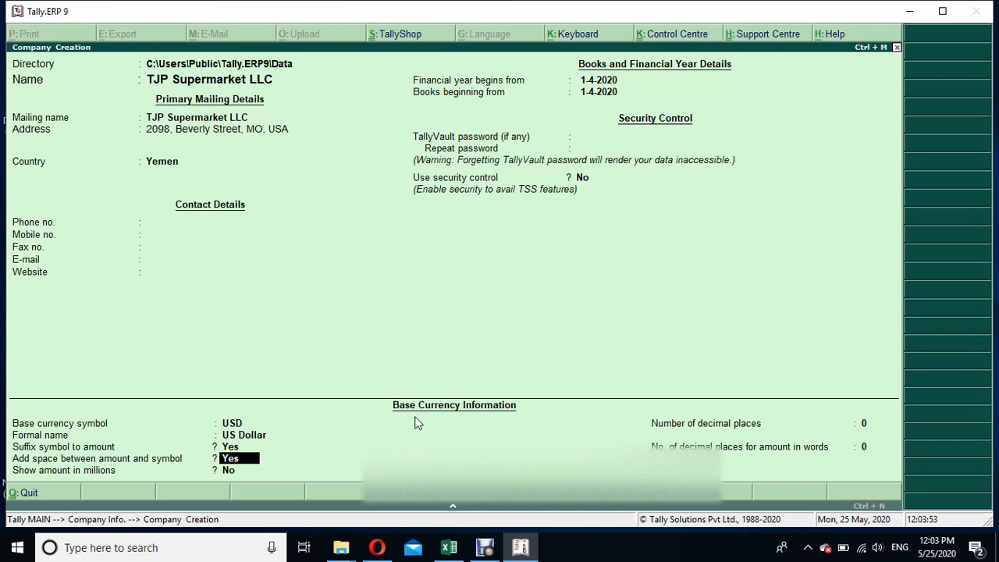
key("Return")
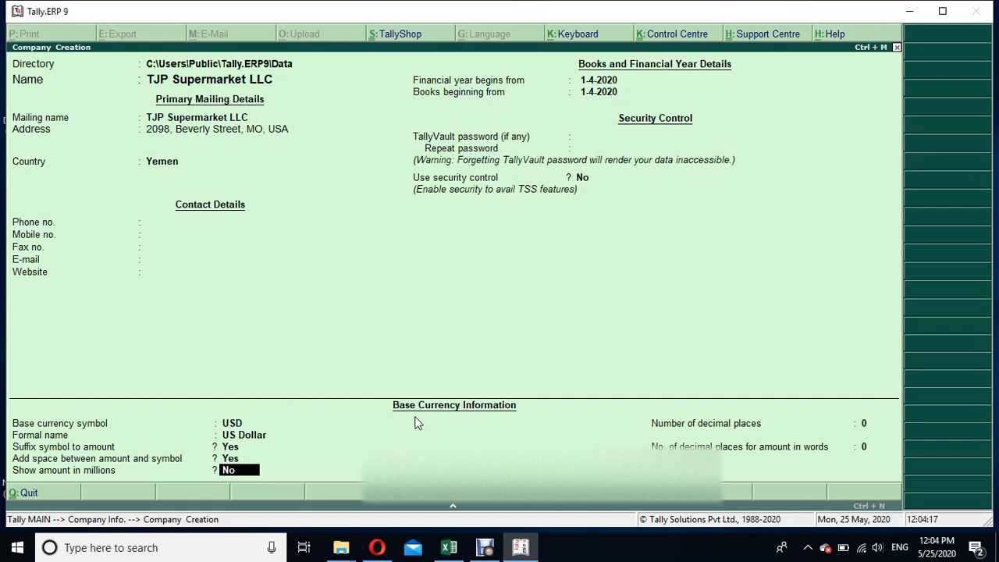
type("yes")
key("Return")
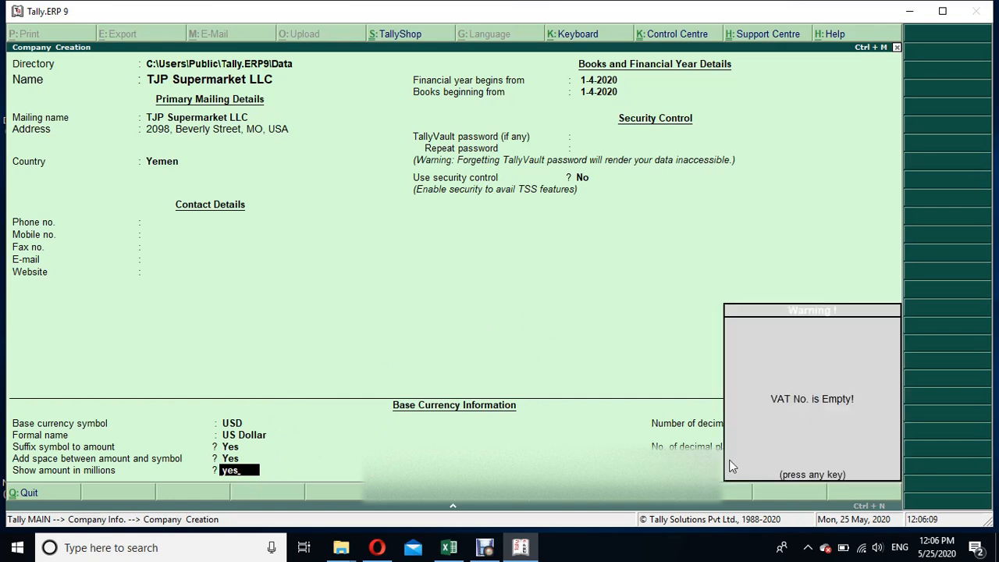
key("Return")
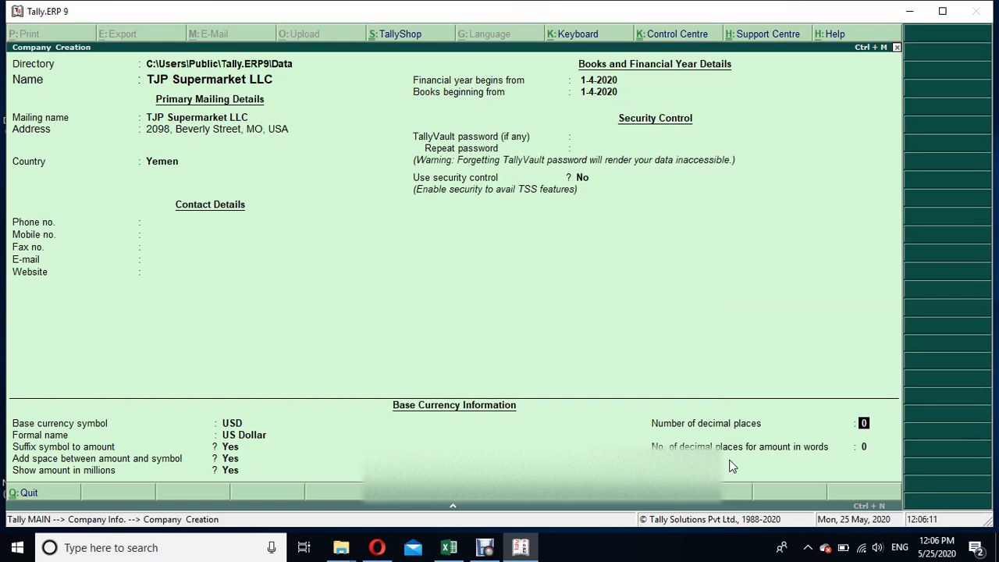
Set 2 decimal places for the base currency and for amounts in words, with Cents as the word after the decimal
type("2")
key("Return")
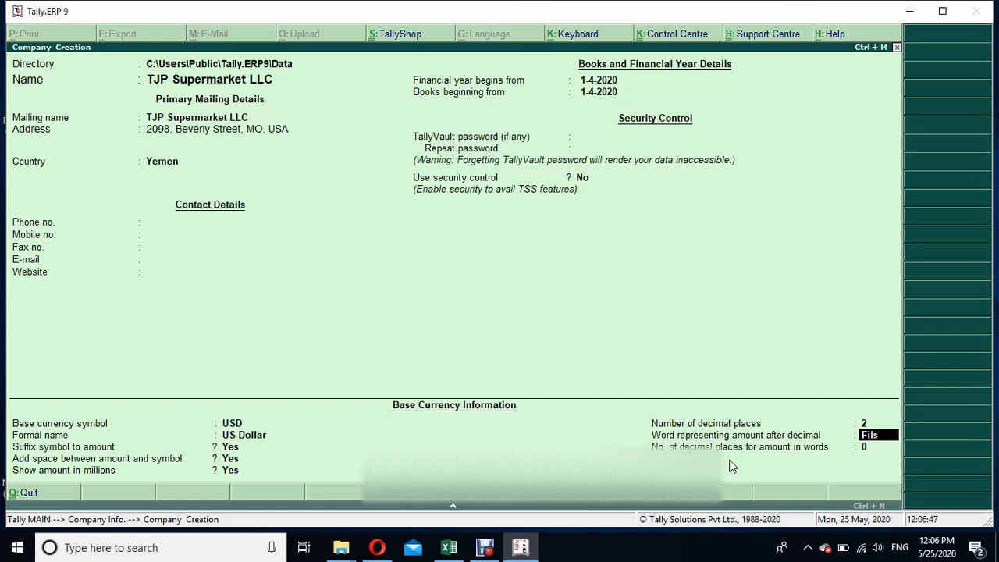
type("Cents")
key("Return")
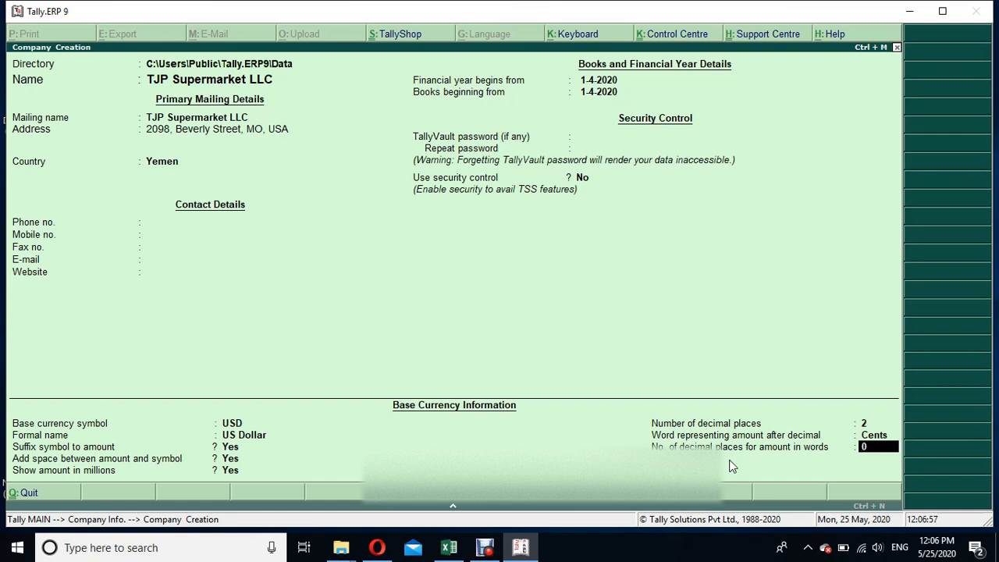
type("2")
Change the company's country from Yemen to United States of America
left_click(163, 163)
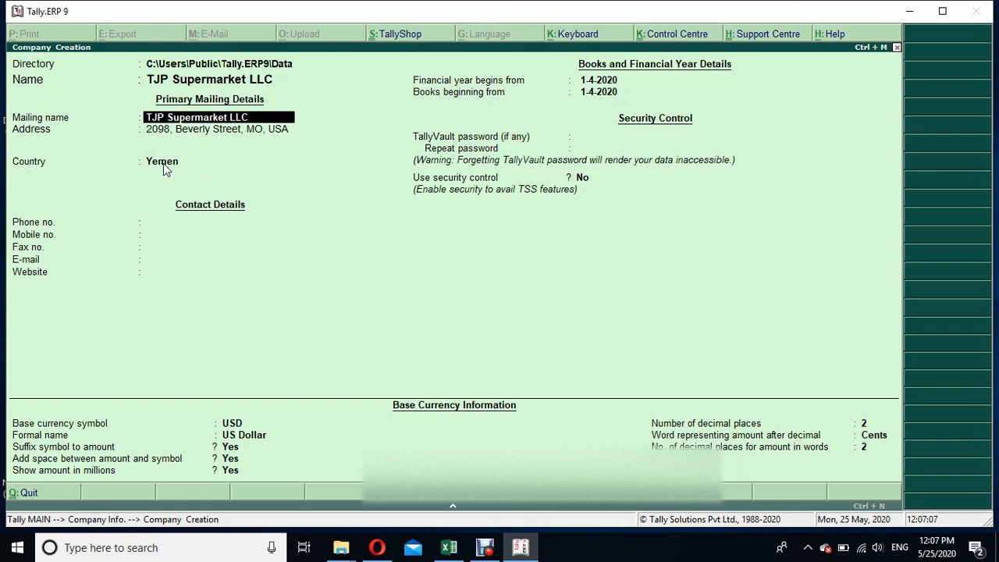
left_click(164, 163)
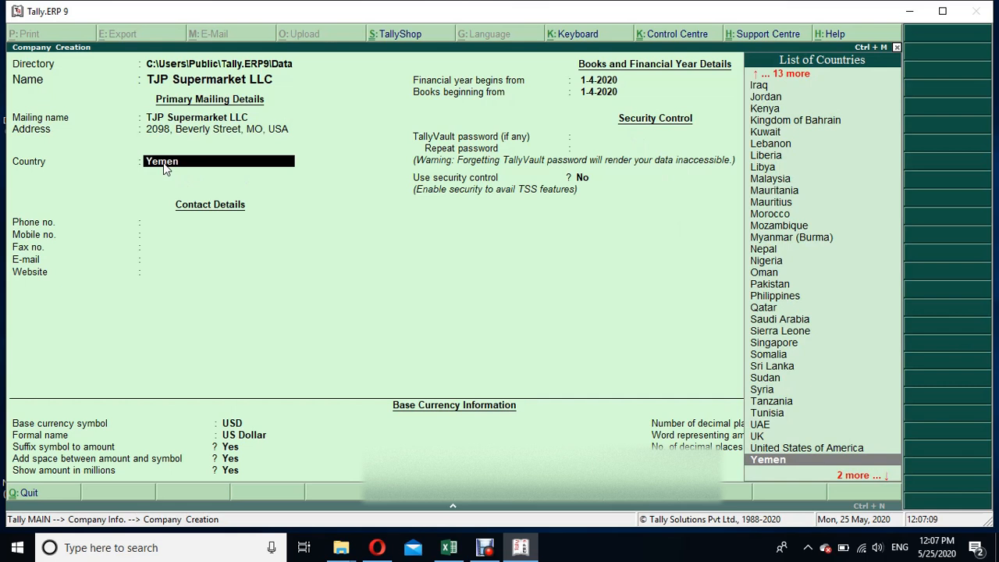
key("Up")
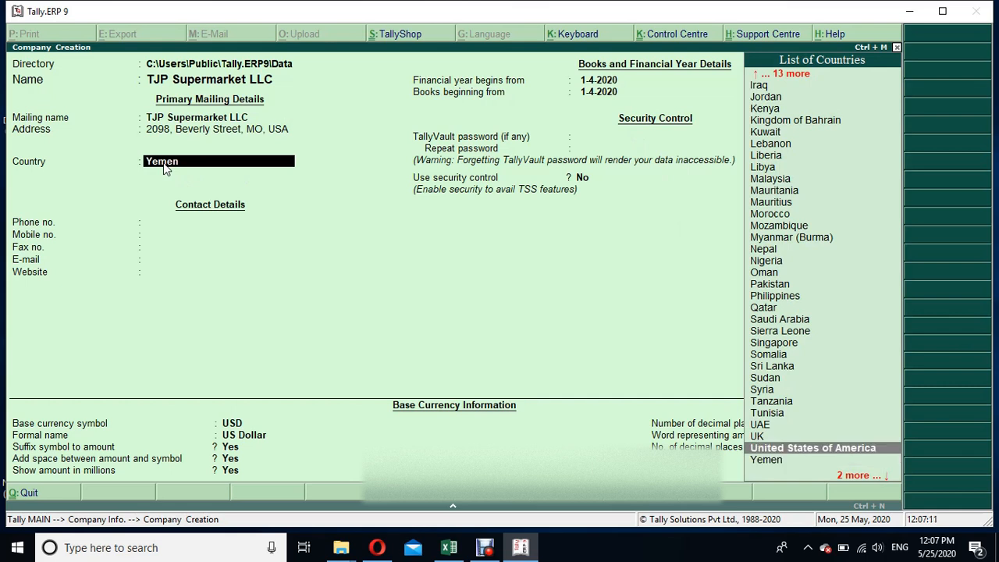
key("Return")
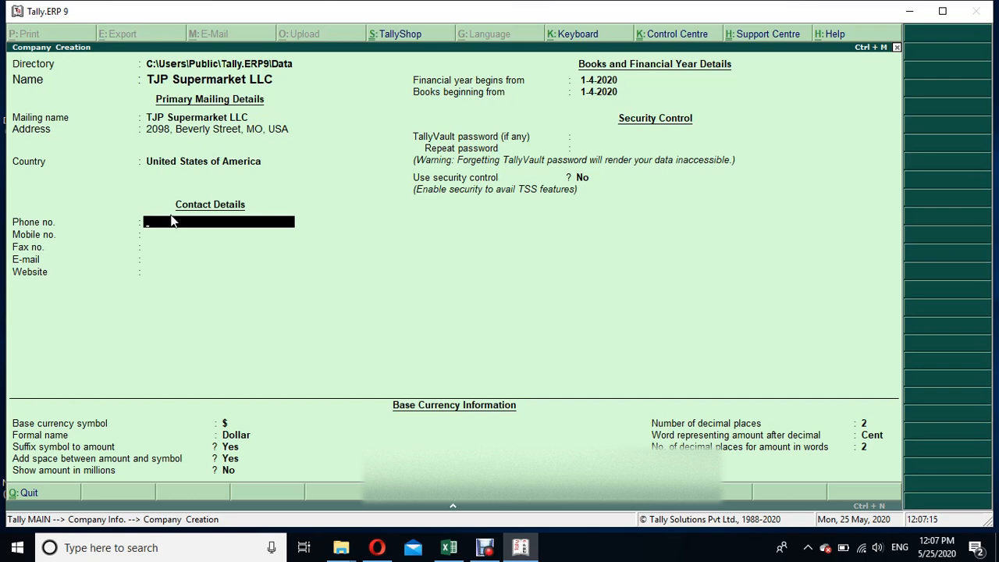
Enter the company's phone, mobile and fax numbers in the contact details
key("Return")
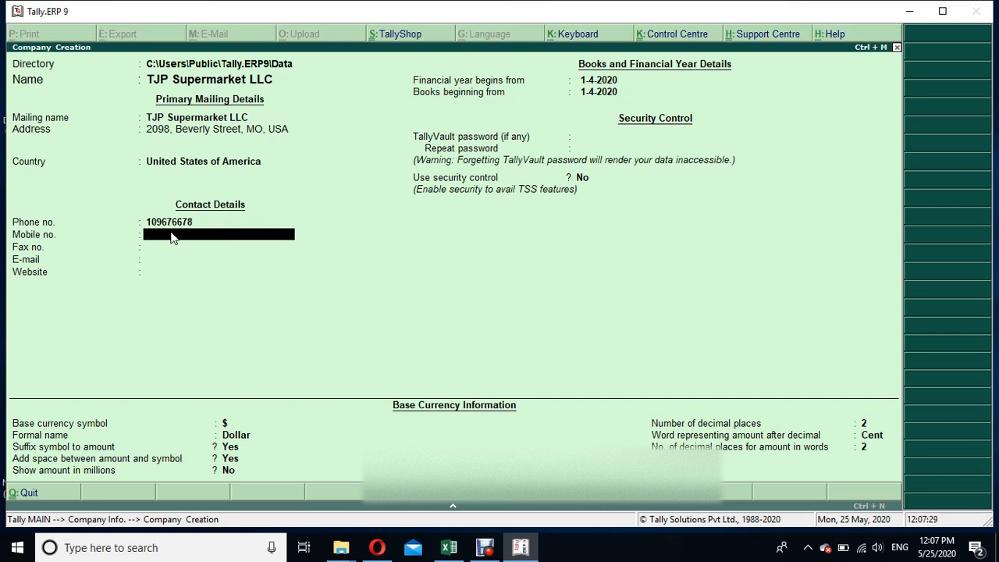
key("Return")
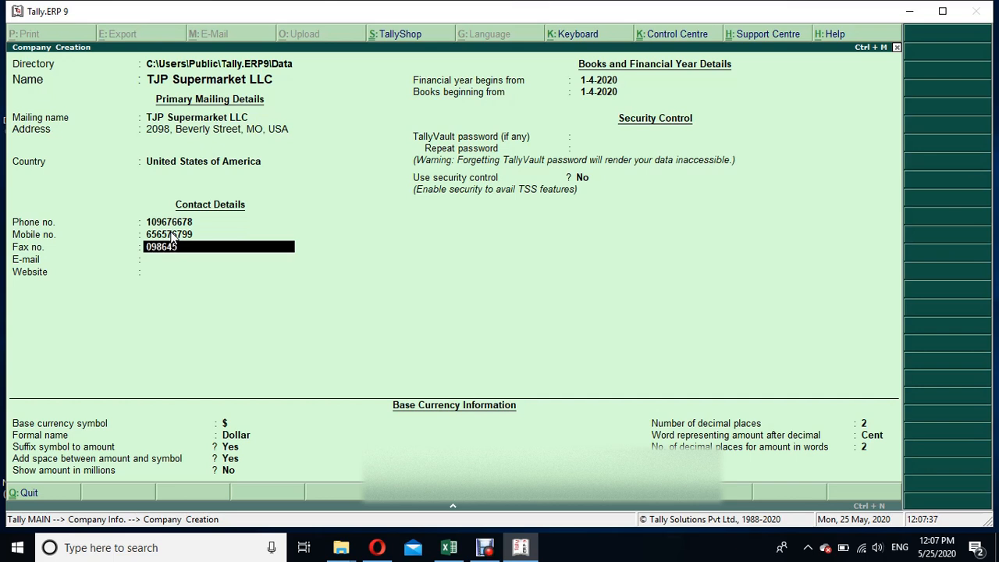
key("Return")
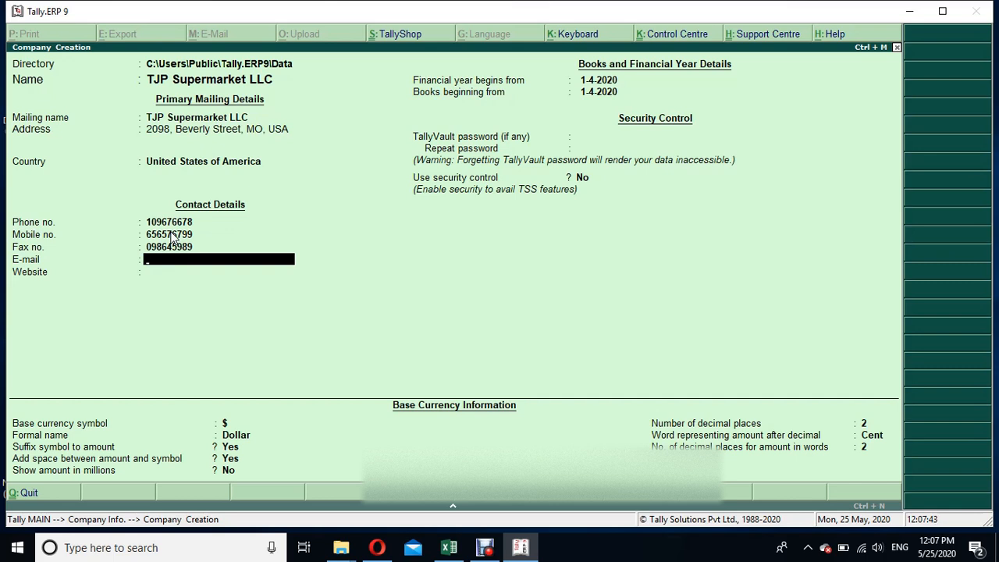
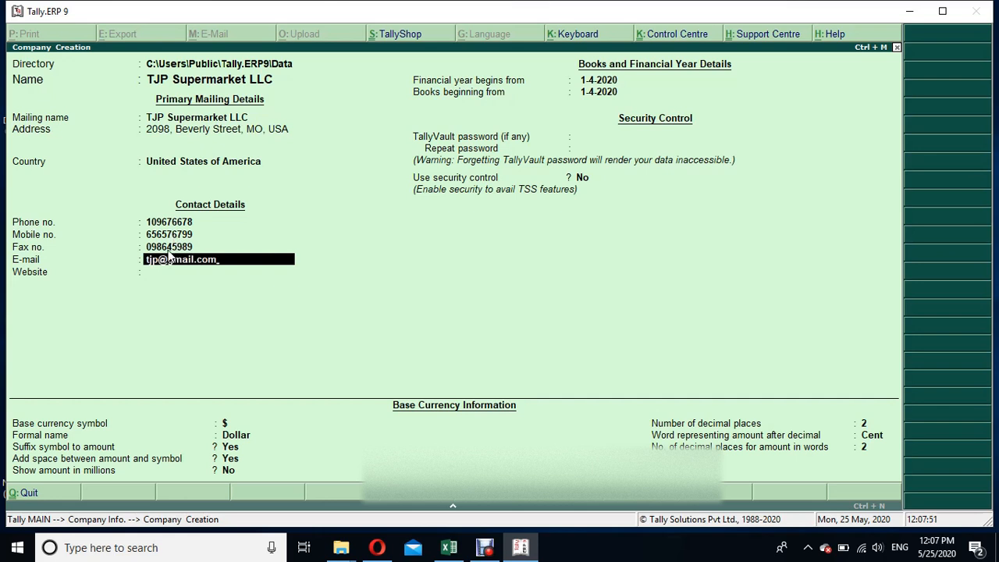
Fill in the company's e-mail address in the contact details
key("Return")
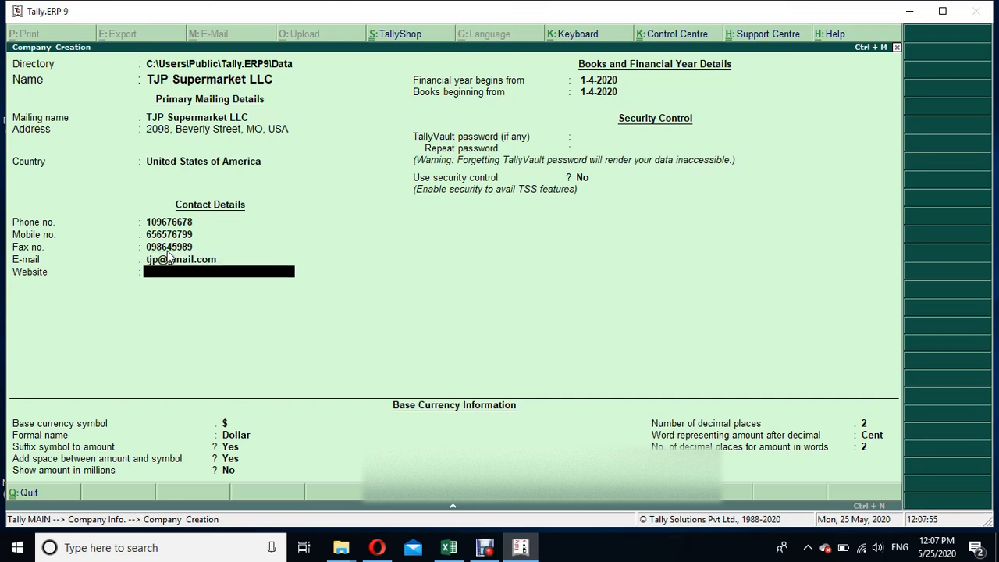
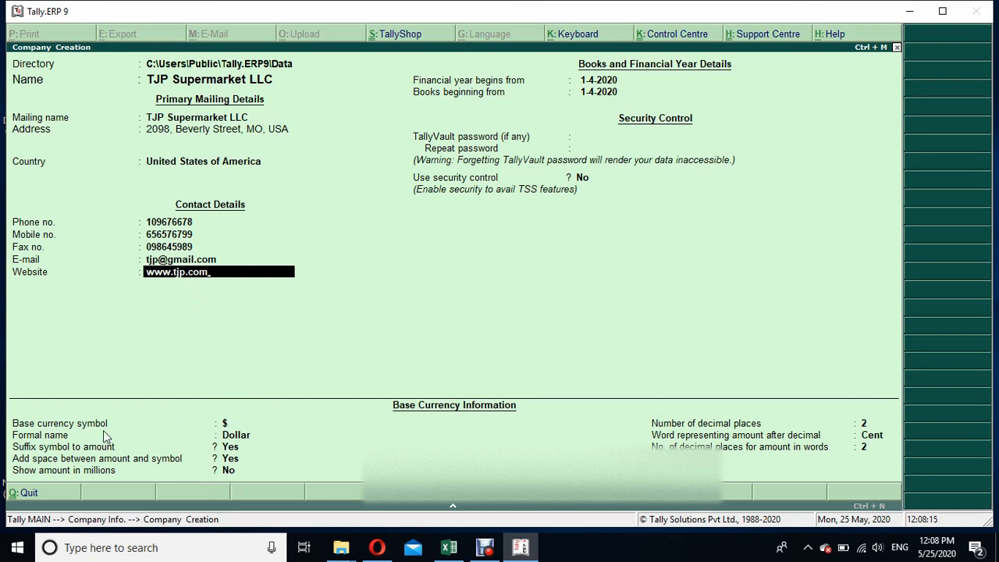
Change the formal name of the base currency to USD, keeping $ as its symbol
left_click(225, 424)
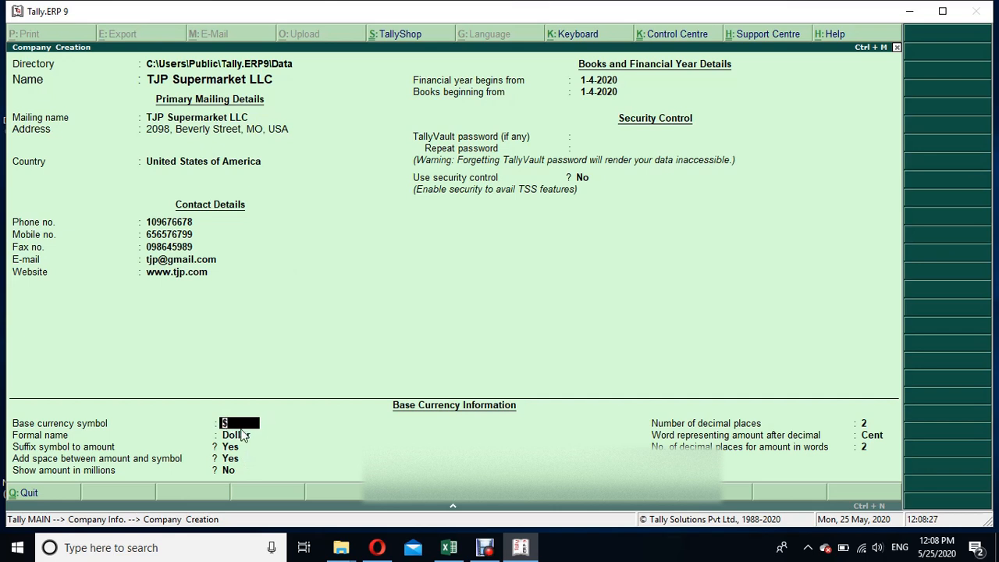
key("Return")
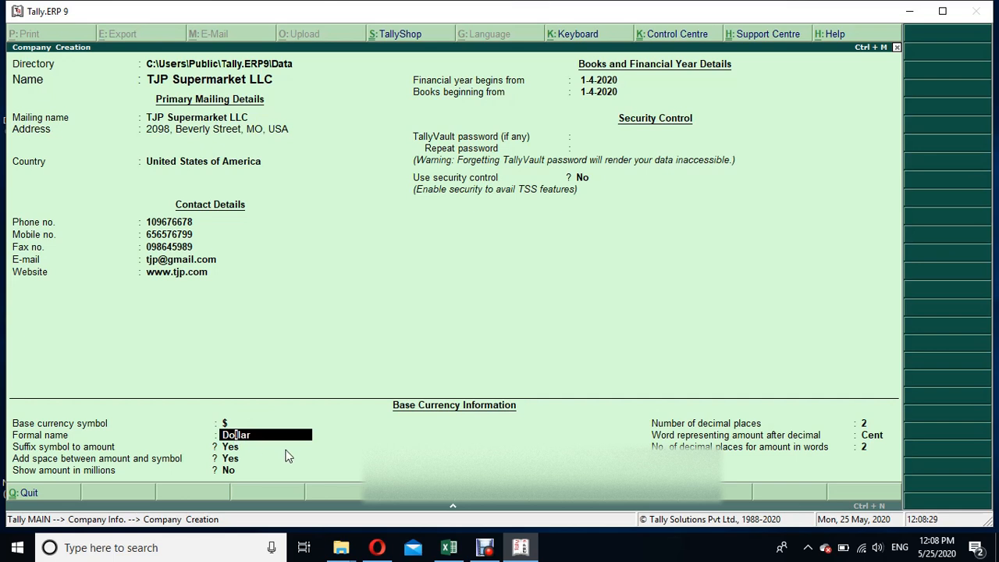
type("USD")
Set the start of the company's financial year to 1-1-2020
left_click(599, 81)
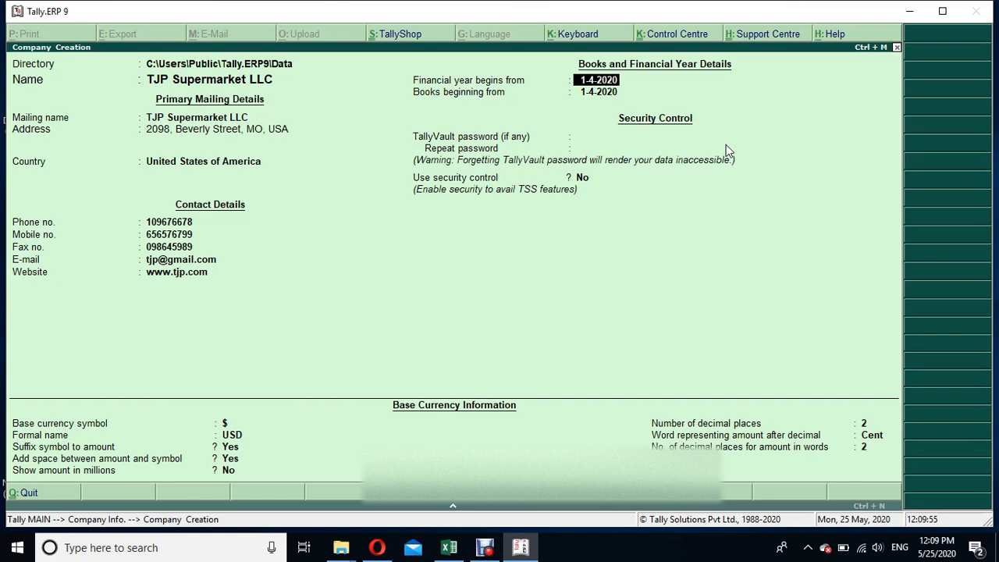
type("1.1")
type("2")
key("BackSpace")
type("1.20")
key("Return")
type("31.12")
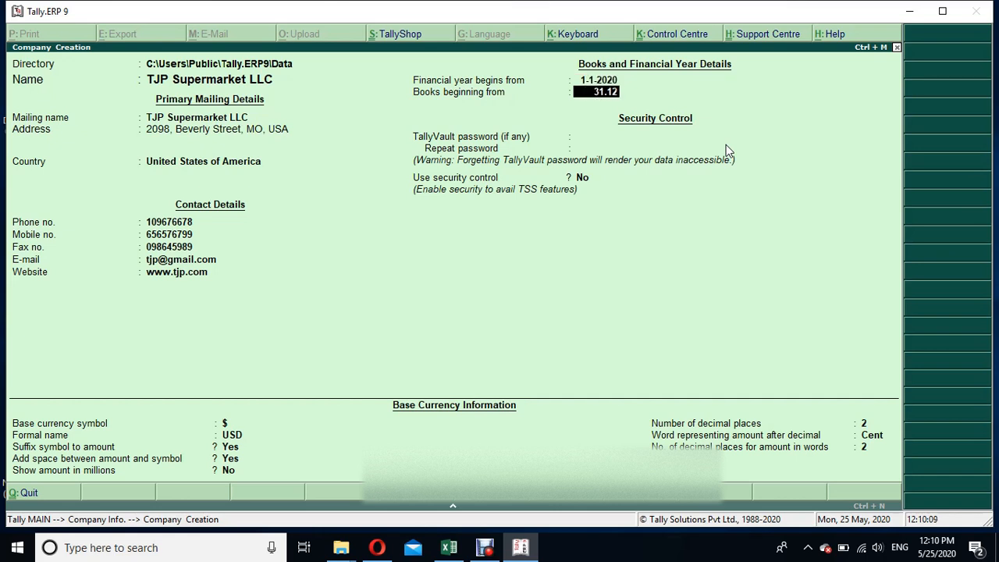
type(".20")
key("BackSpace")
key("BackSpace")
key("BackSpace")
key("BackSpace")
key("BackSpace")
key("BackSpace")
Set the date the company's books begin from to 1-1-2020
key("BackSpace")
key("BackSpace")
type("1.1.")
key("BackSpace")
key("BackSpace")
key("BackSpace")
type(".1.20")
key("Return")
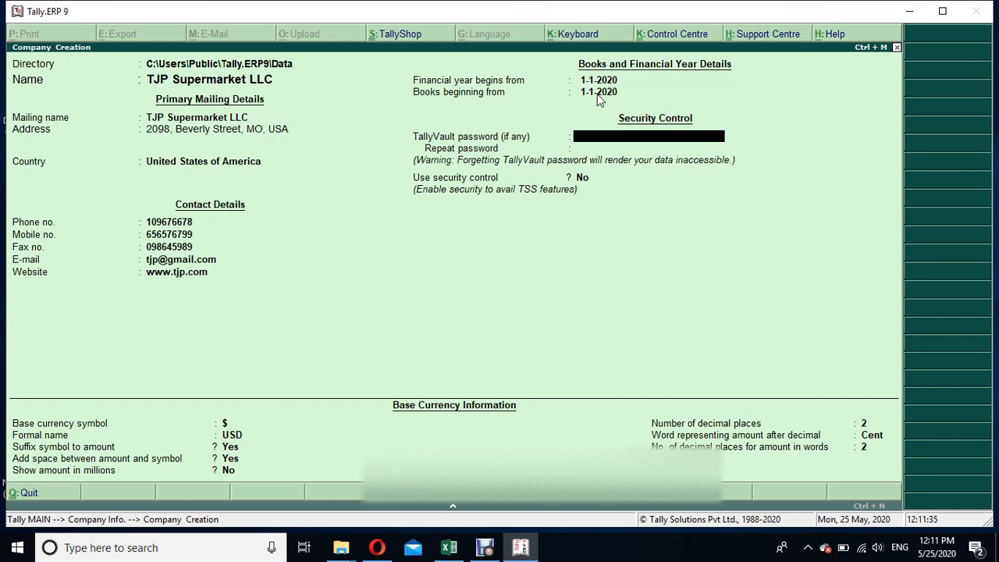
Leave the TallyVault password empty, enable security control and name the administrator account Administrator
key("Return")
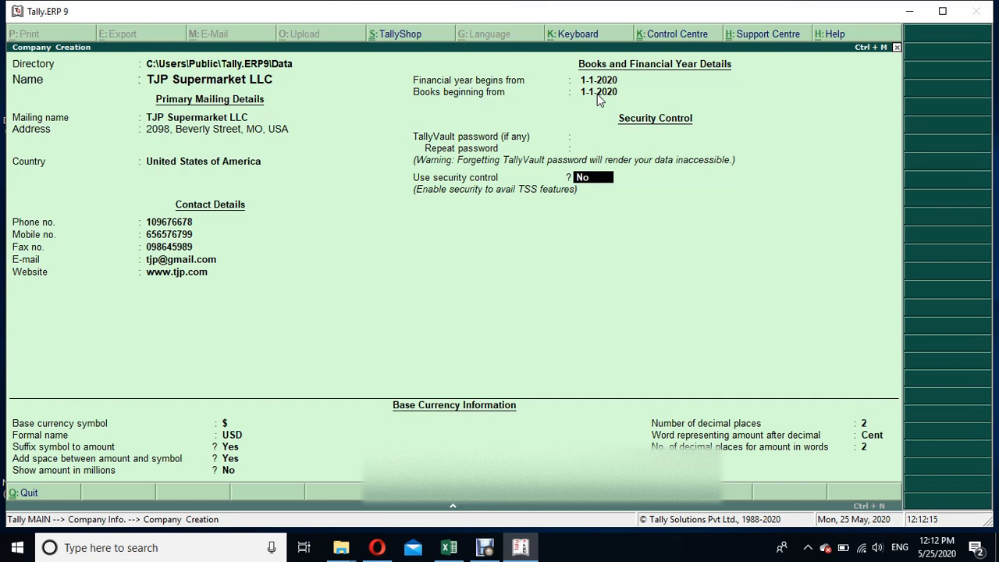
type("yes")
key("Return")
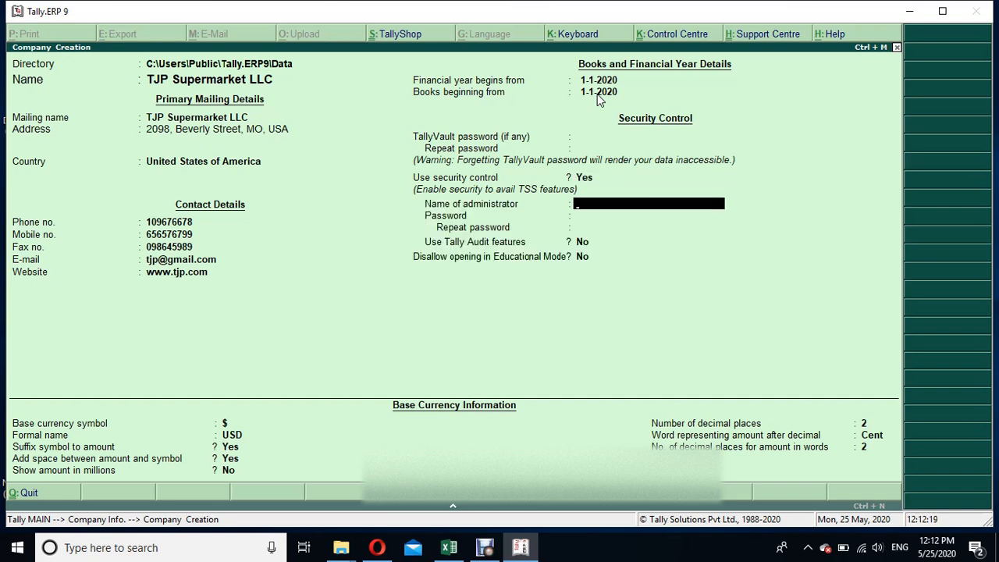
type("Administrator")
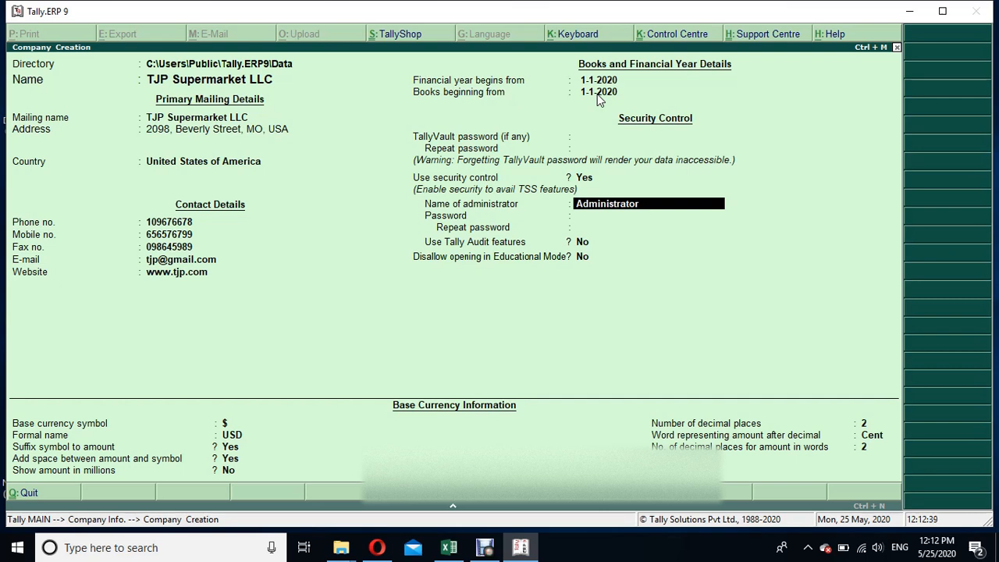
key("Return")
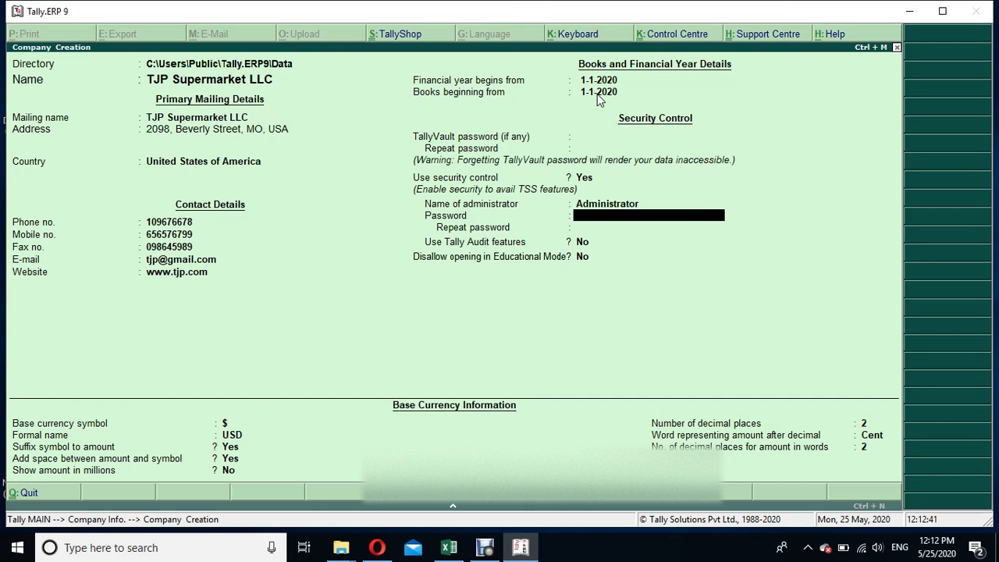
Enter and repeat the administrator password, and acknowledge the forgotten-password warning
type("***")
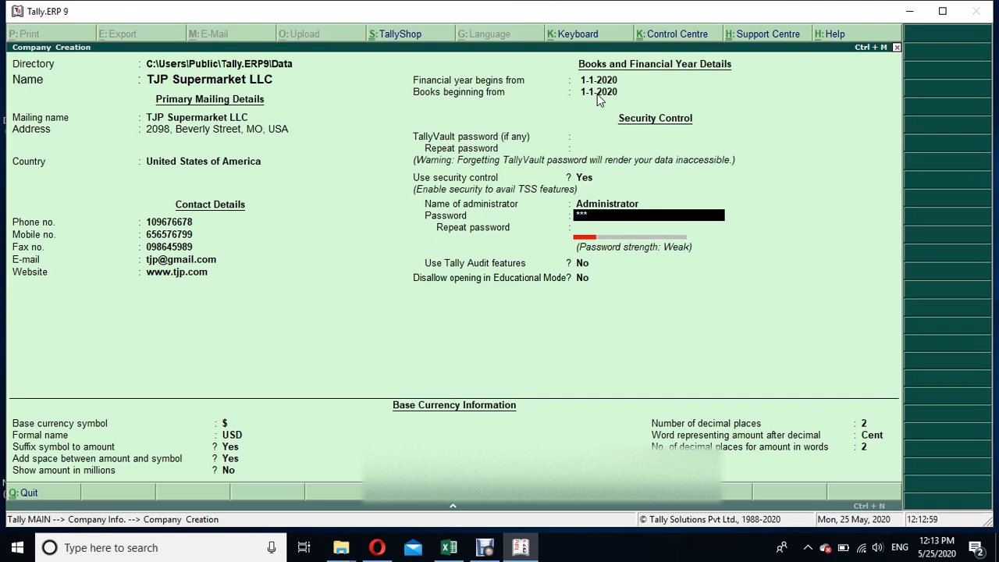
key("Return")
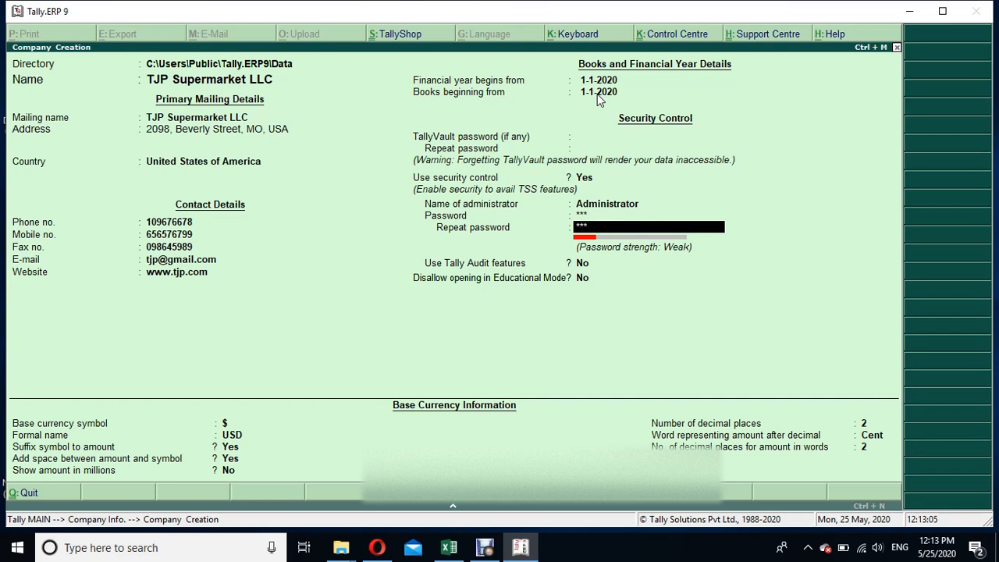
key("Return")
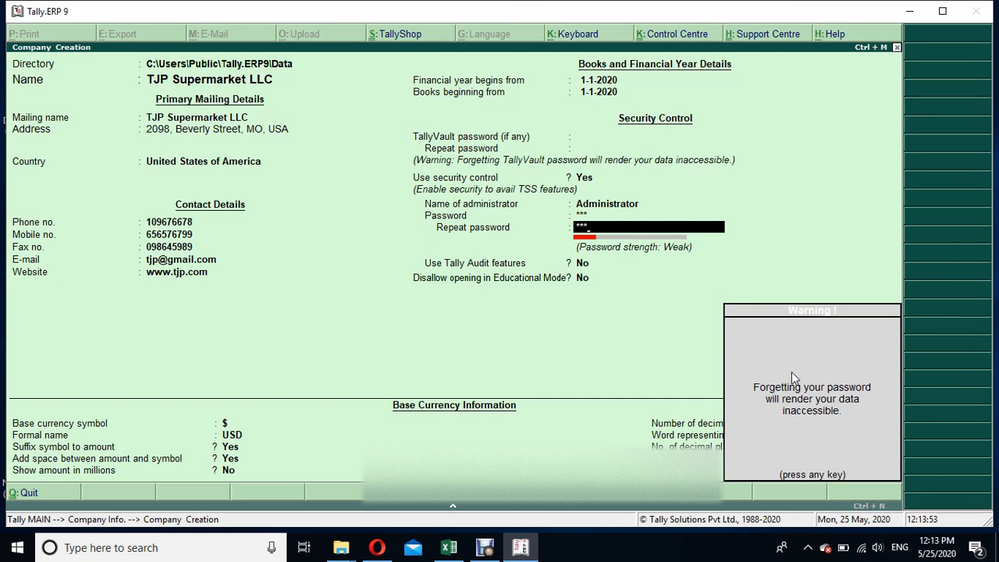
key("Return")
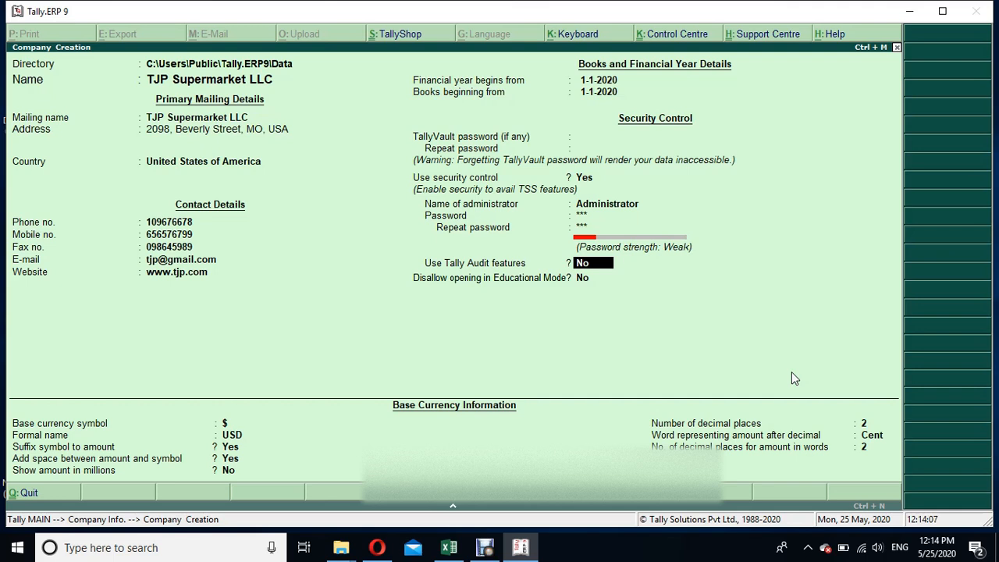
Keep Tally Audit and the Educational Mode restriction at No, and accept the company creation with the remaining currency settings
key("Return")
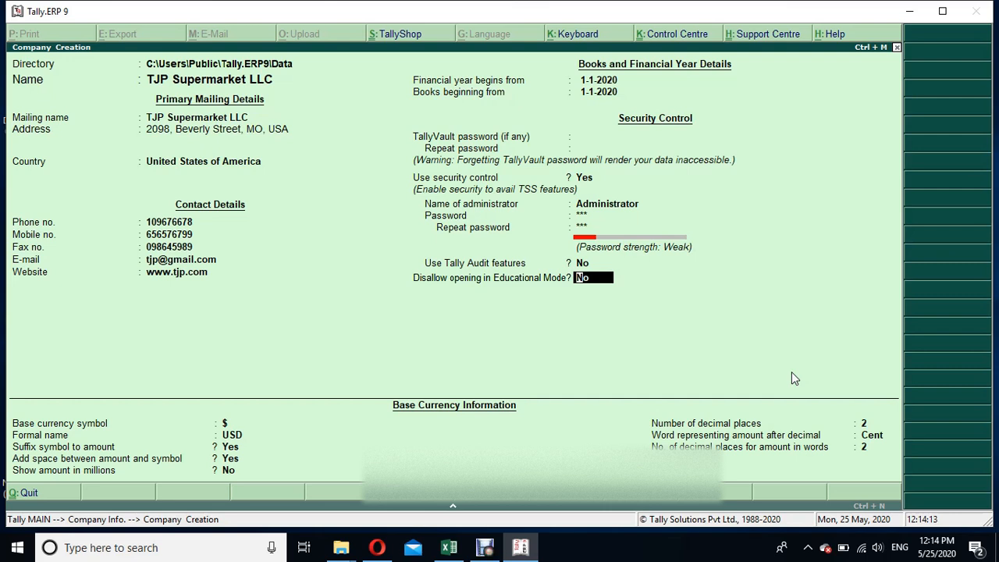
key("Return")
key("Return")
key("Return")
key("Return")
key("Return")
key("Return")
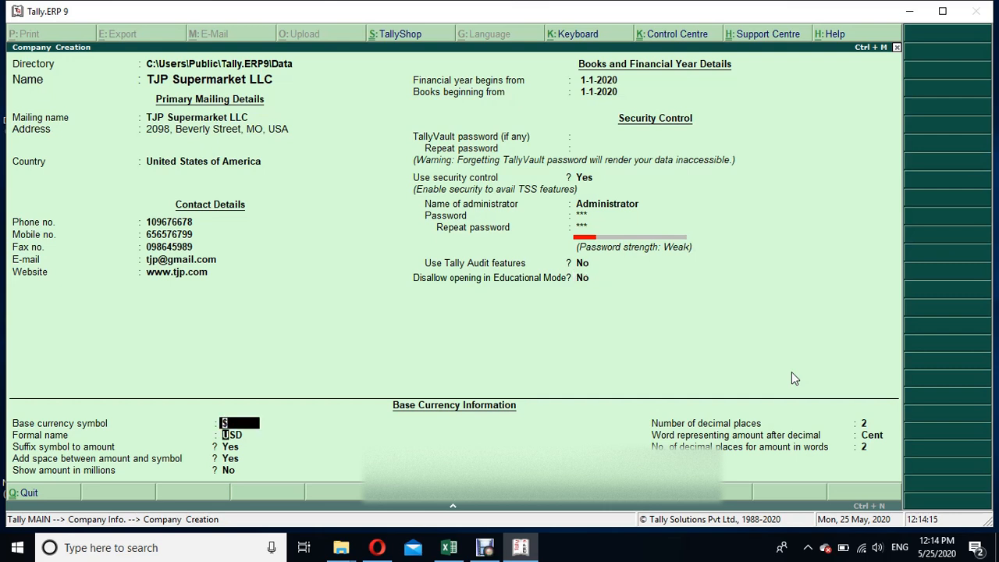
key("Return")
key("Return")
key("Return")
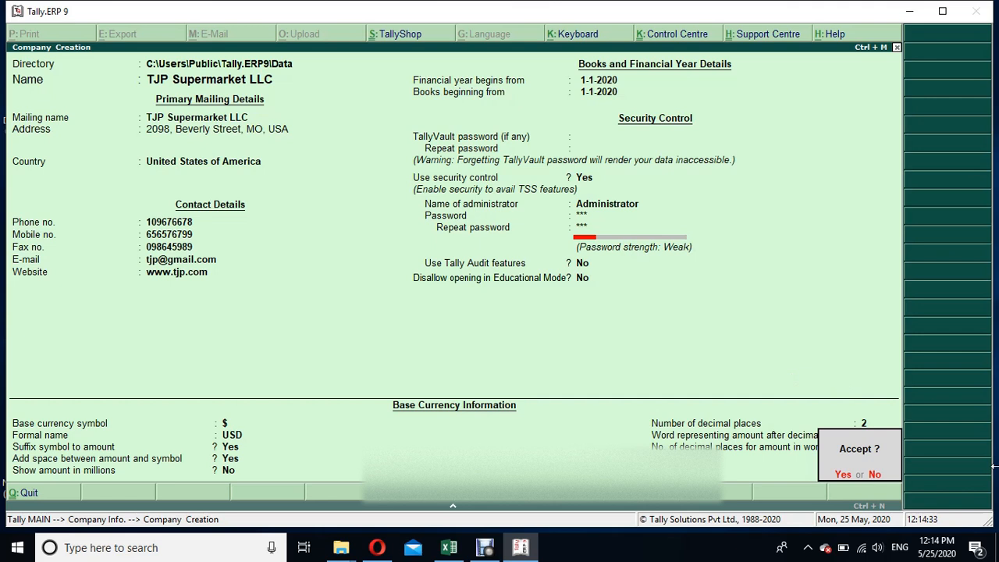
left_click(840, 476)
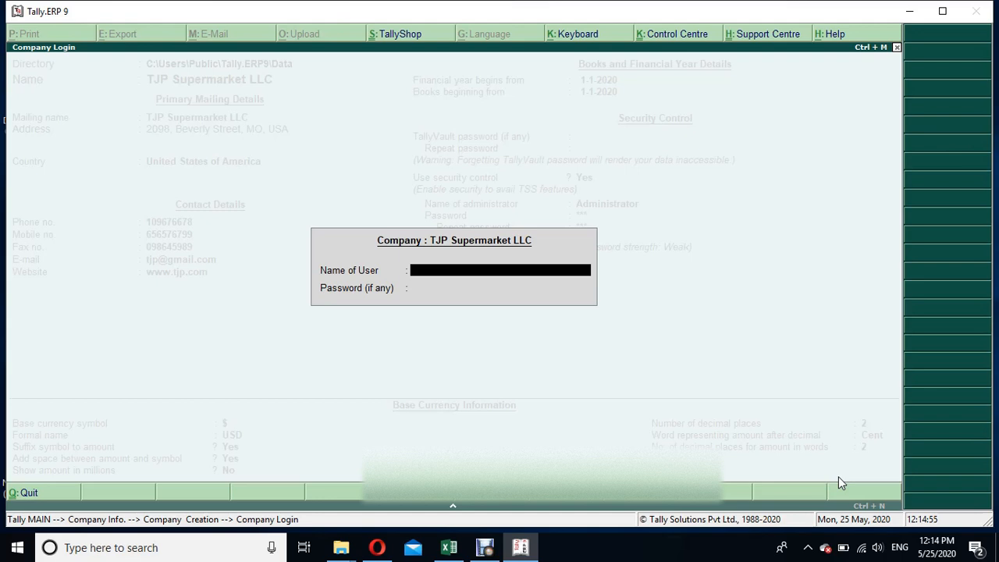
Try to log in to TJP Supermarket LLC with the user name Aministrator and the account password
type("Aministrator")
key("Return")
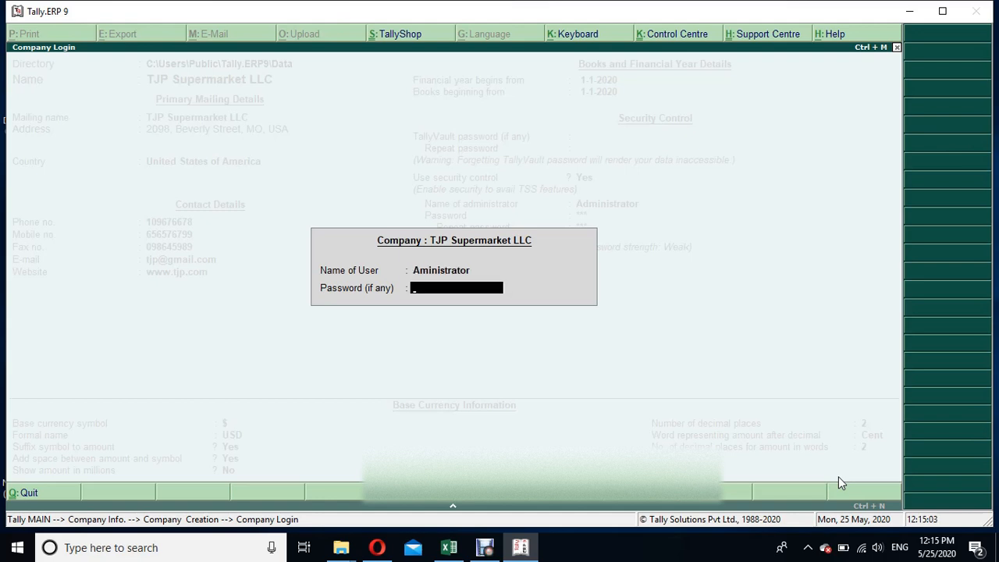
type("***")
key("Return")
key("Return")
key("BackSpace")
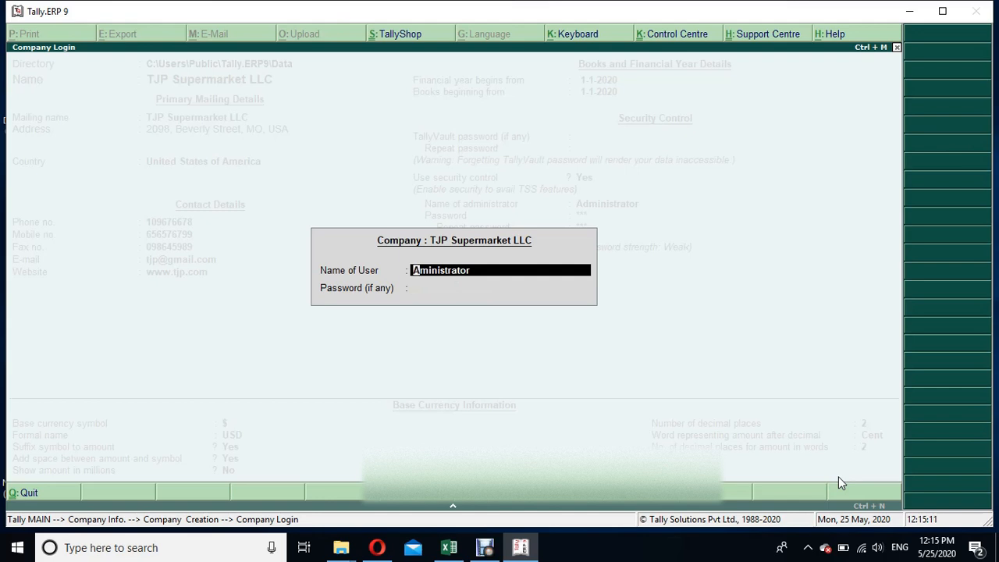
Log in to TJP Supermarket LLC as Administrator with the account password
type("Administrator")
key("Return")
type("*")
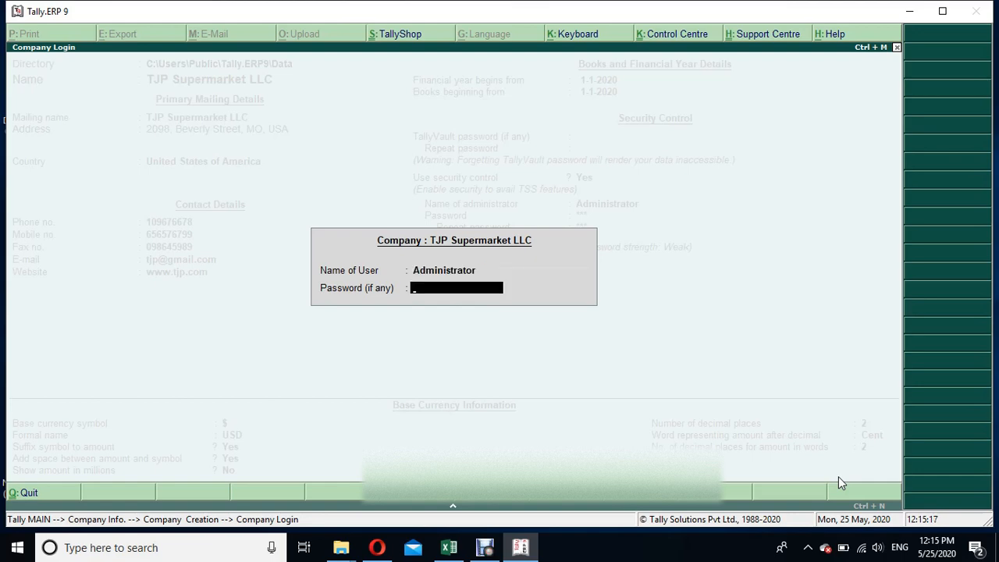
type("***")
key("Return")
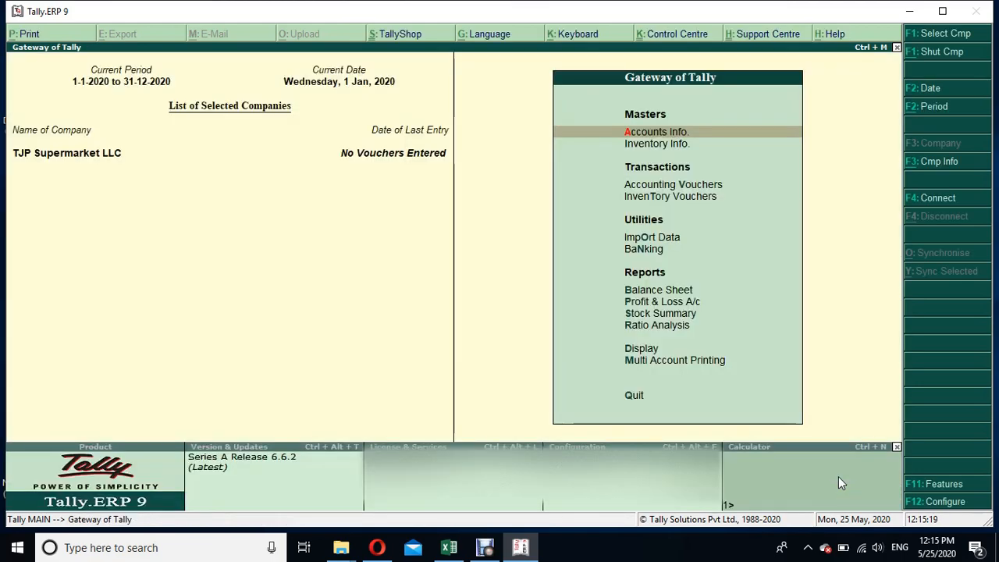